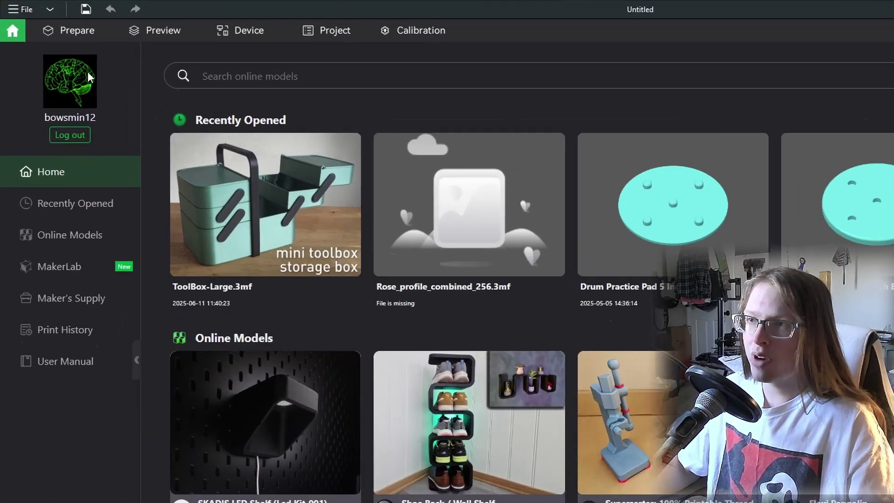
Open the Prepare workspace and the Bambu Lab P1P 0.4 nozzle printer preset's settings
{"action": "left_click", "coordinate": [61, 32]}
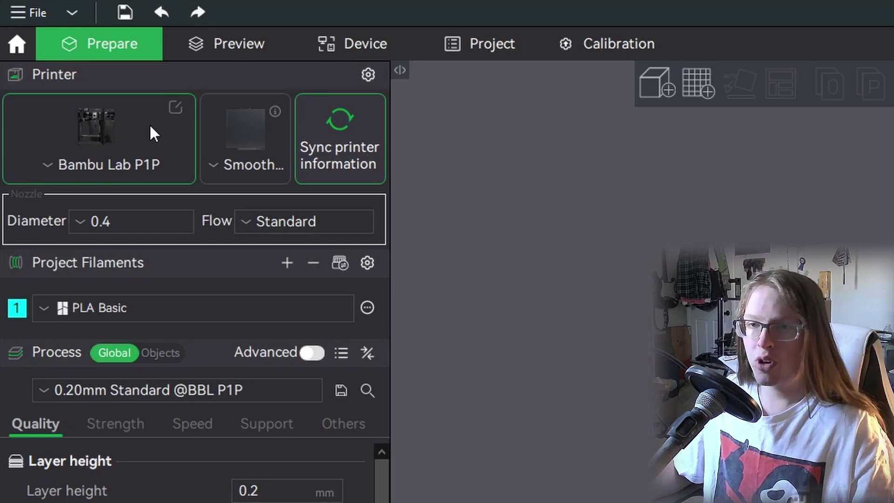
{"action": "left_click", "coordinate": [174, 109]}
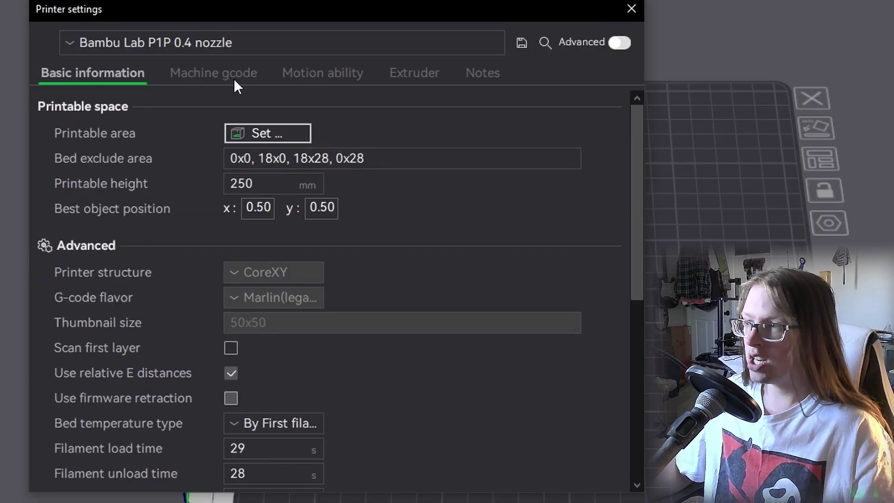
Show the P1P preset's Machine gcode page and put the caret in the start G-code
{"action": "left_click", "coordinate": [234, 74]}
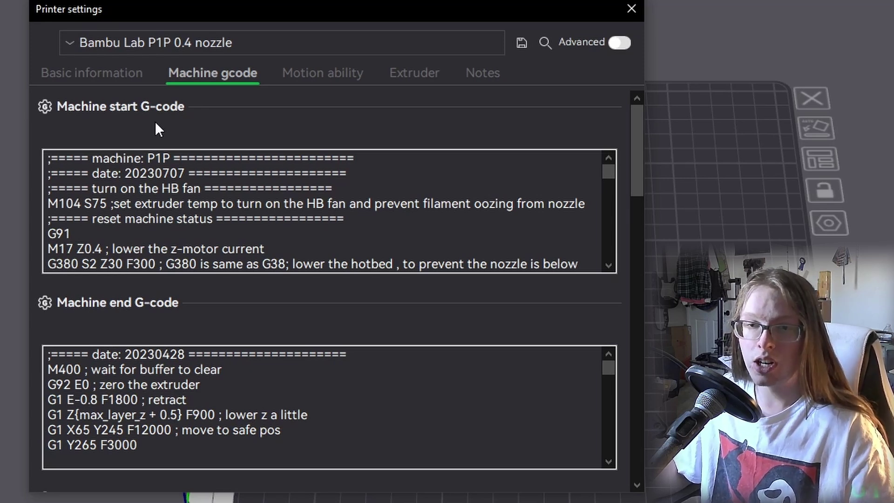
{"action": "left_click", "coordinate": [197, 195]}
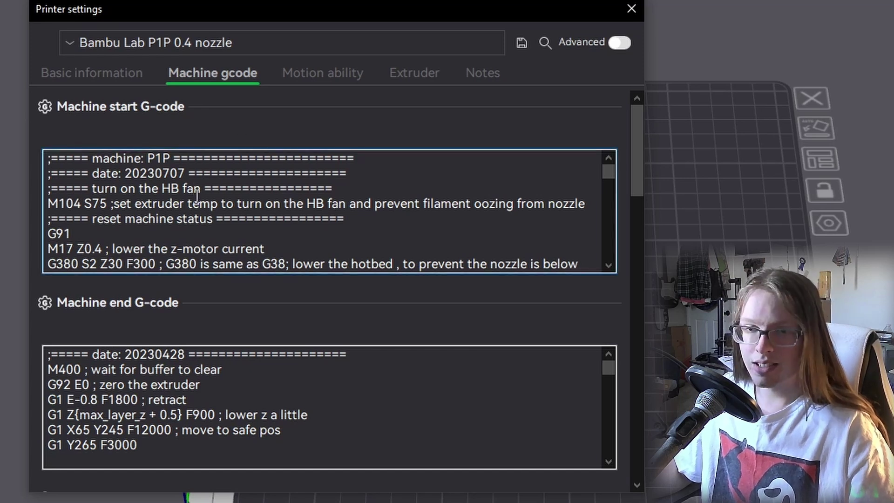
Copy the entire machine start G-code and bring up a blank Notepad document
{"action": "key", "text": "ctrl+a"}
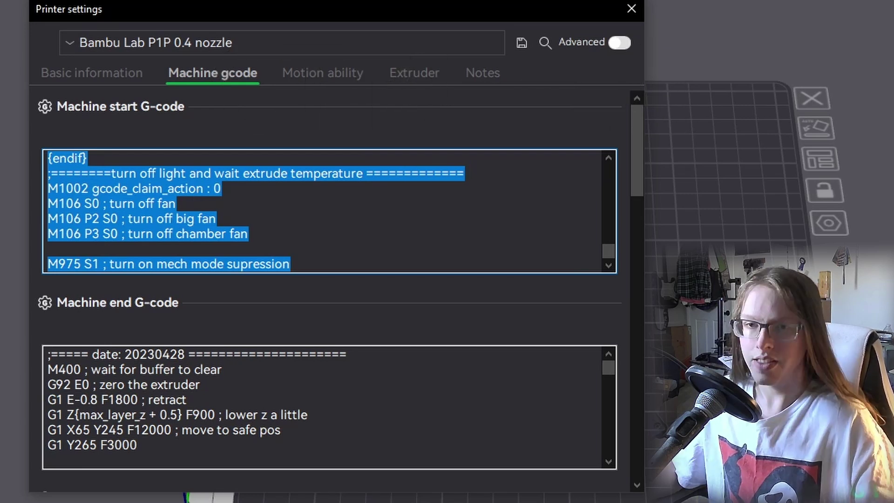
{"action": "key", "text": "ctrl+c"}
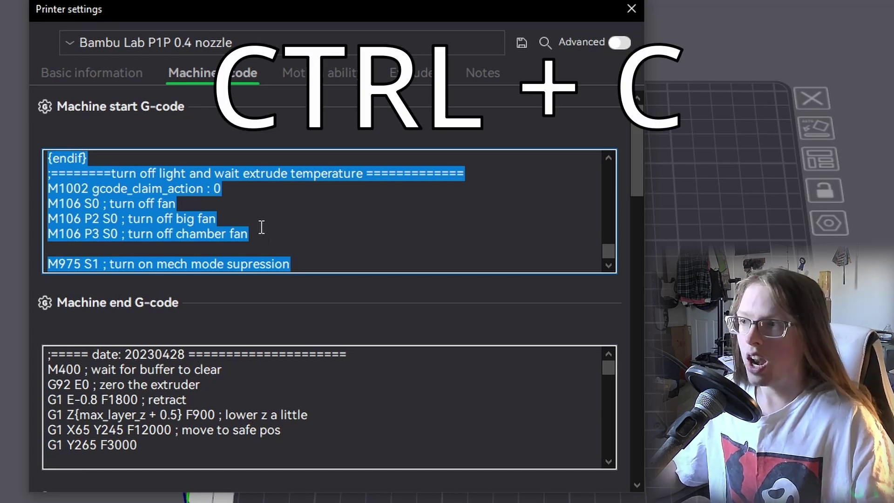
{"action": "left_click_drag", "start_coordinate": [608, 250], "coordinate": [607, 185]}
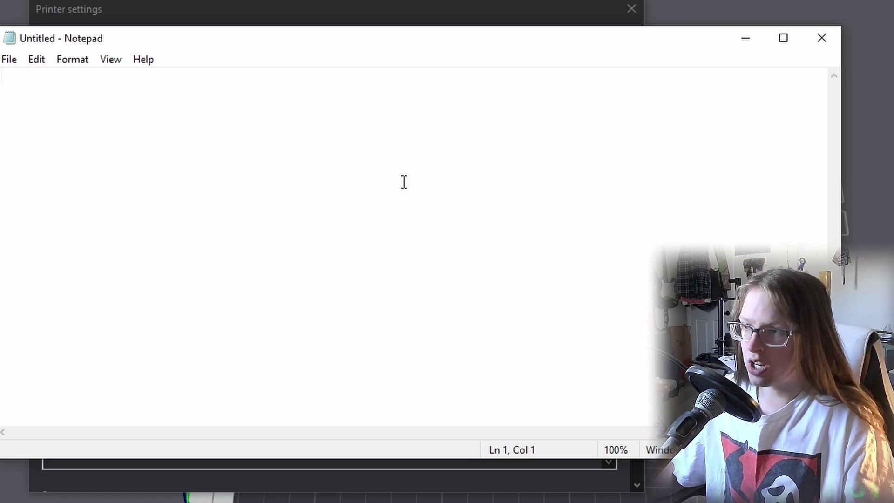
Paste the start G-code into Notepad, search it for G1 E50, then return to Bambu Studio
{"action": "key", "text": "ctrl+v"}
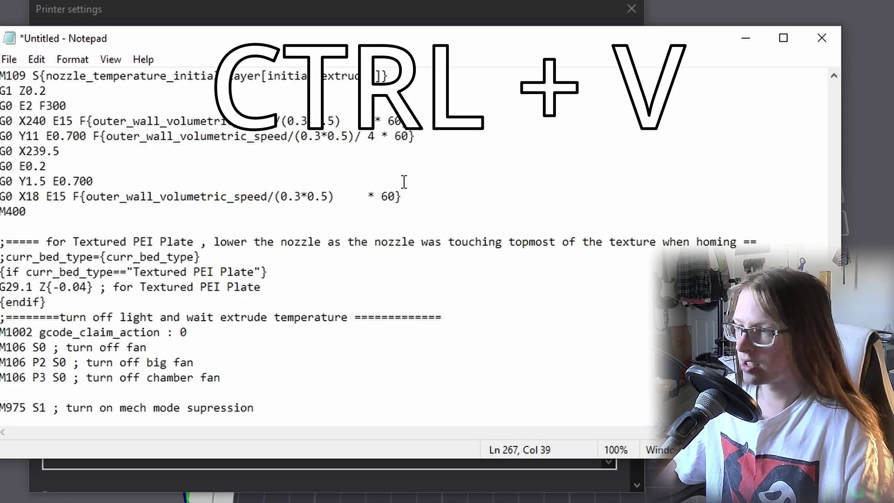
{"action": "scroll", "coordinate": [401, 181], "scroll_direction": "up", "scroll_amount": 12}
{"action": "left_click_drag", "start_coordinate": [836, 280], "coordinate": [856, 94]}
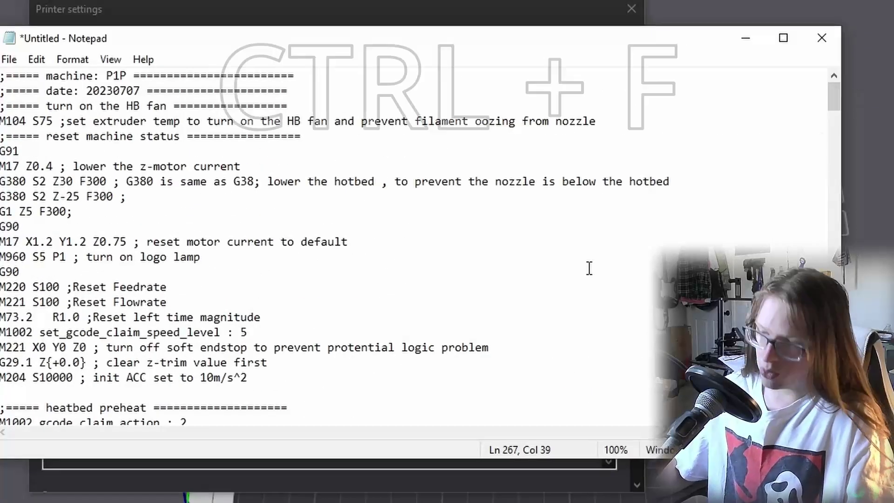
{"action": "key", "text": "ctrl+f"}
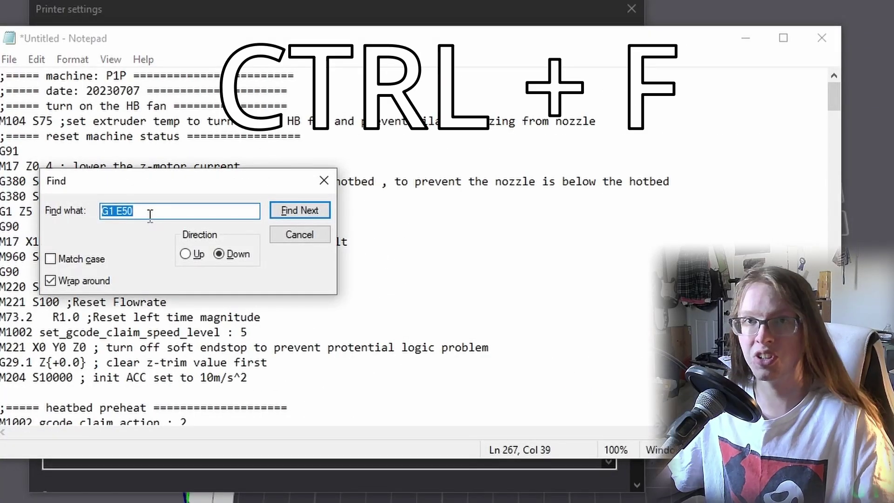
{"action": "left_click", "coordinate": [301, 231]}
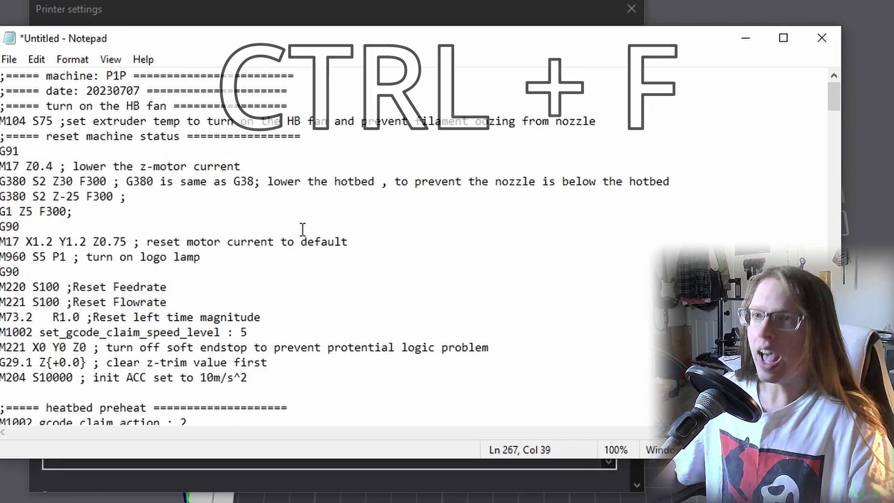
{"action": "left_click", "coordinate": [249, 122]}
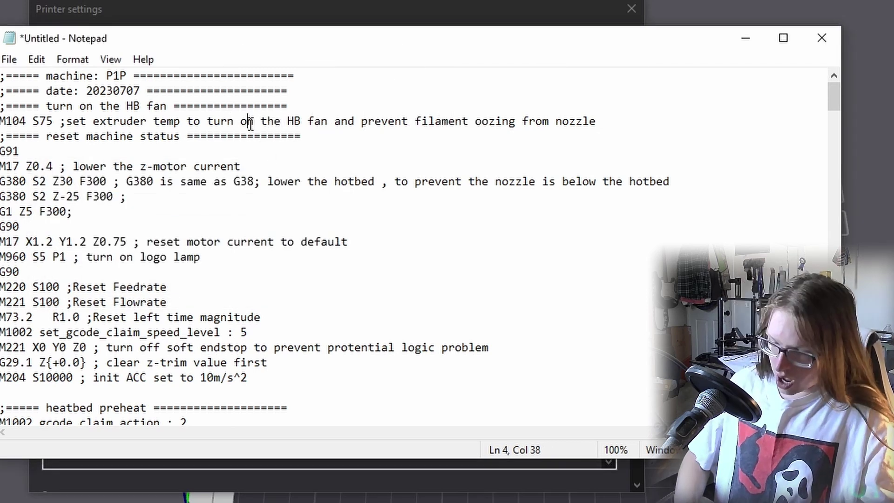
{"action": "key", "text": "ctrl+a"}
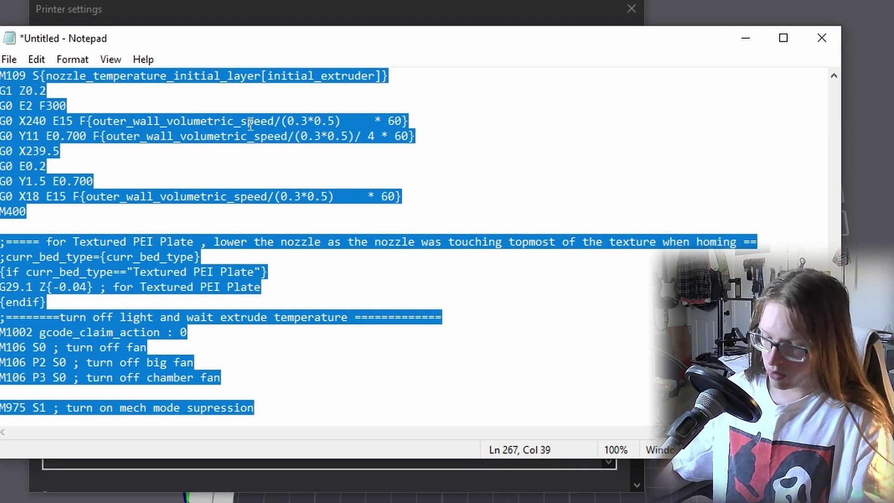
{"action": "key", "text": "alt+Tab"}
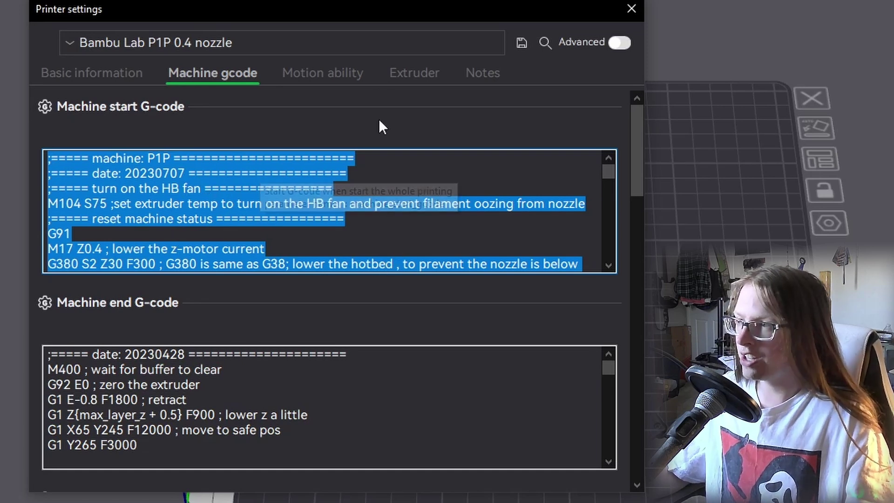
Replace the start G-code with the copied text and scroll to the G1 E50 F200 purge line
{"action": "key", "text": "ctrl+End"}
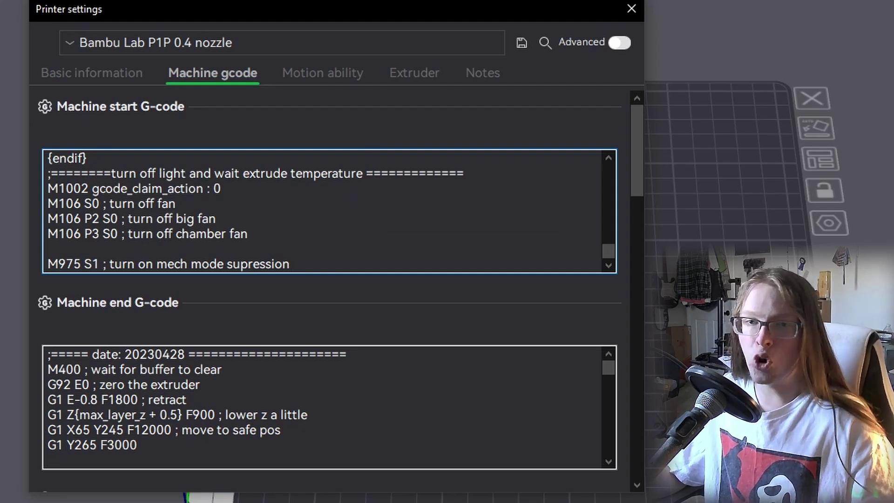
{"action": "key", "text": "ctrl+Home"}
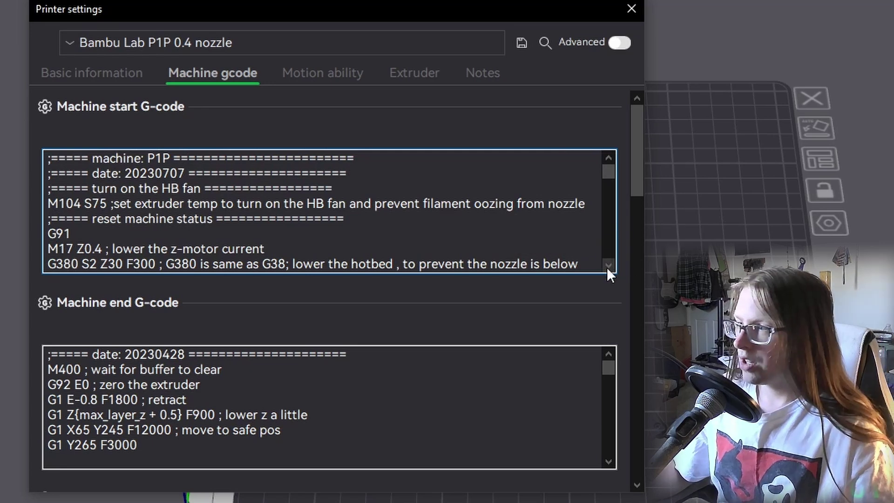
{"action": "left_click_drag", "start_coordinate": [606, 267], "coordinate": [607, 267]}
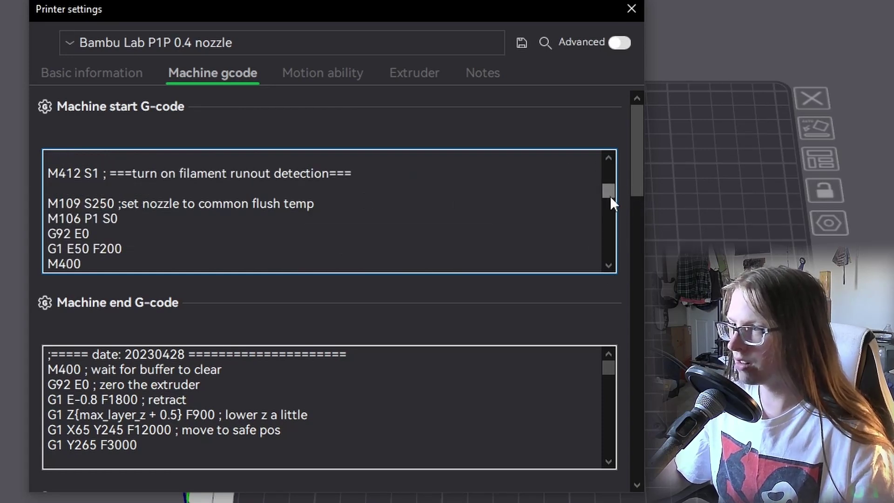
{"action": "scroll", "coordinate": [610, 198], "scroll_direction": "down", "scroll_amount": 1}
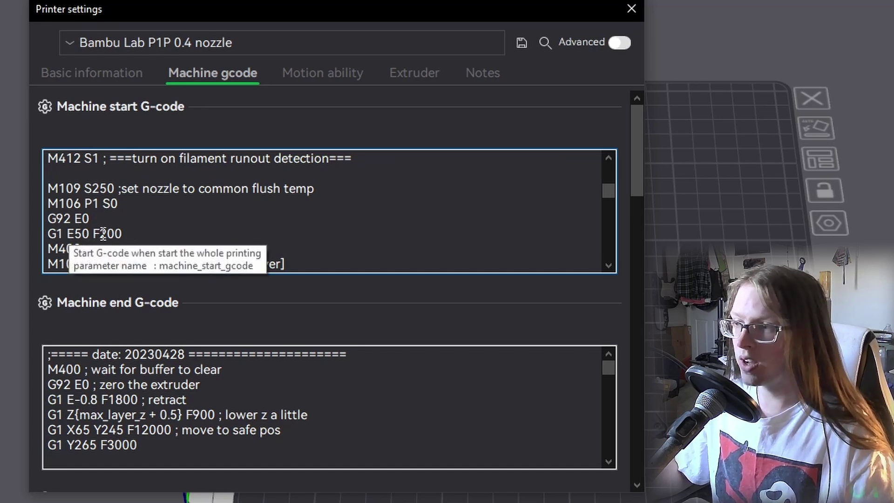
Change the first purge line from G1 E50 F200 to G1 E0 F200
{"action": "left_click_drag", "start_coordinate": [67, 234], "coordinate": [90, 235]}
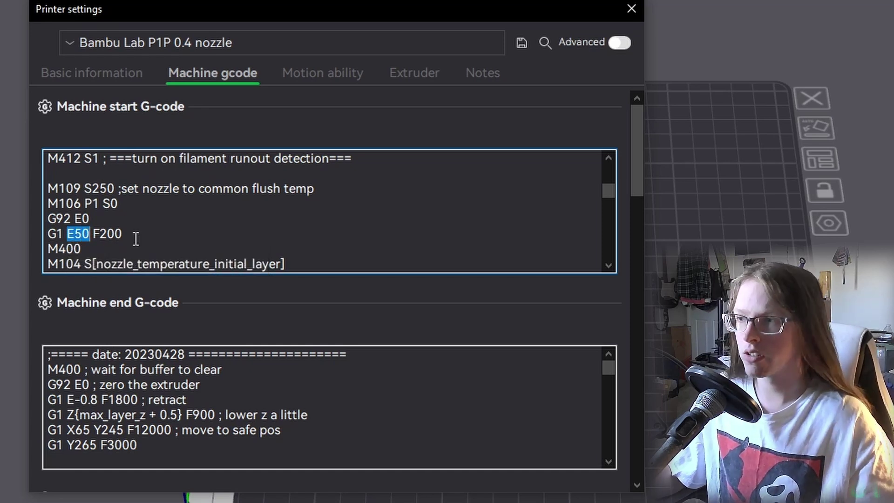
{"action": "left_click", "coordinate": [133, 224]}
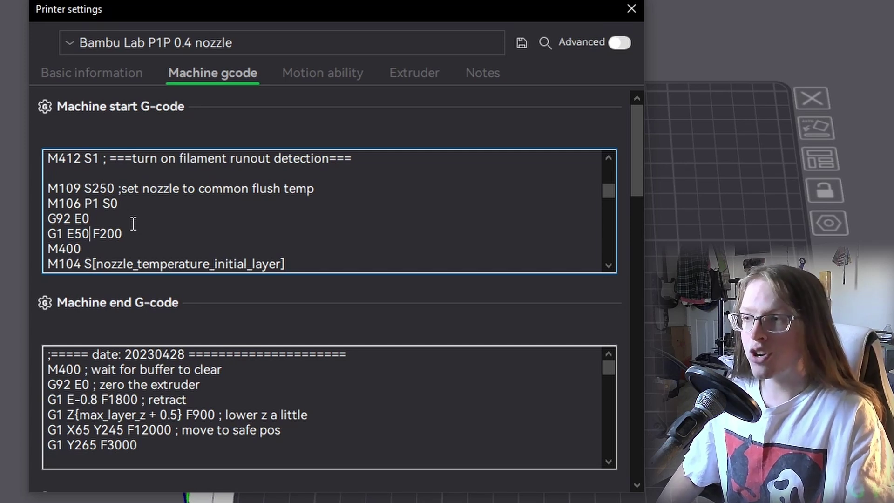
{"action": "key", "text": "BackSpace"}
{"action": "key", "text": "BackSpace"}
{"action": "type", "text": "15"}
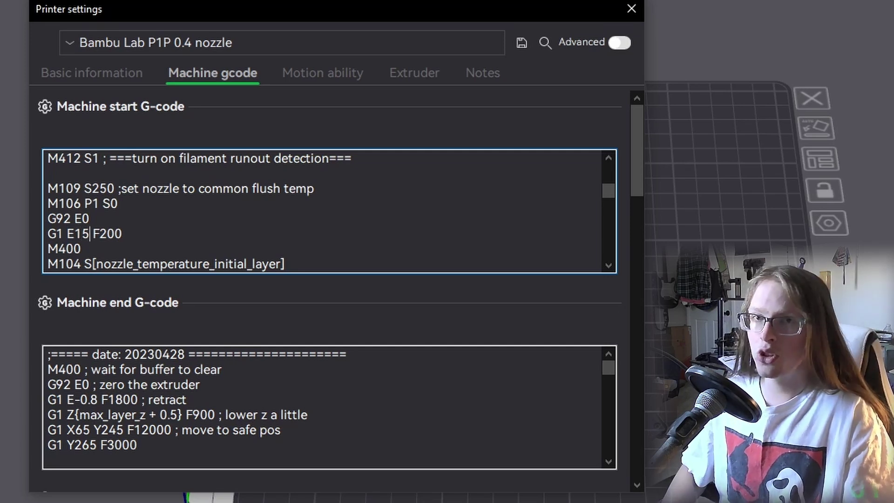
{"action": "key", "text": "BackSpace"}
{"action": "key", "text": "BackSpace"}
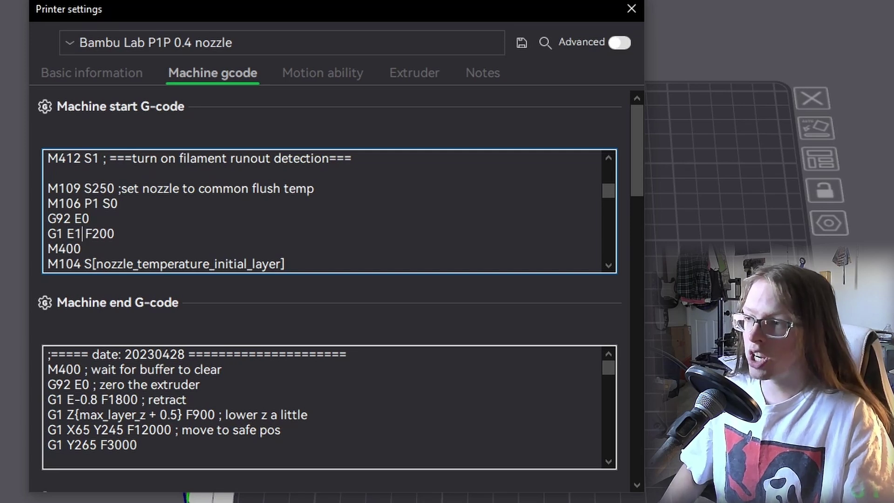
{"action": "type", "text": "0"}
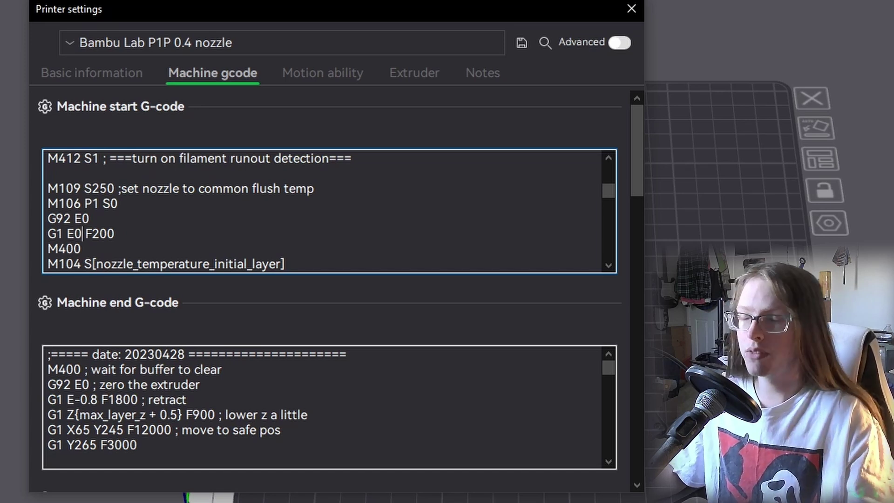
Scroll through the start G-code to locate the second G1 E50 F200 purge line
{"action": "left_click", "coordinate": [609, 265]}
{"action": "left_click", "coordinate": [608, 265]}
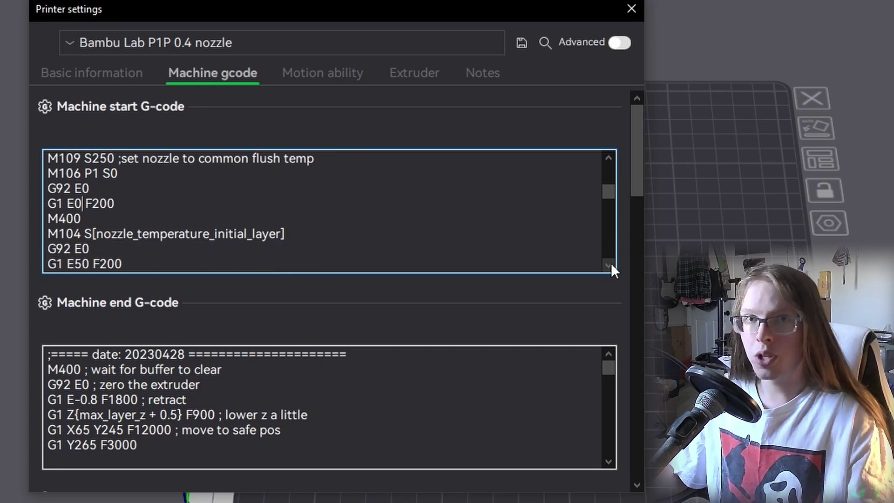
{"action": "left_click", "coordinate": [124, 264]}
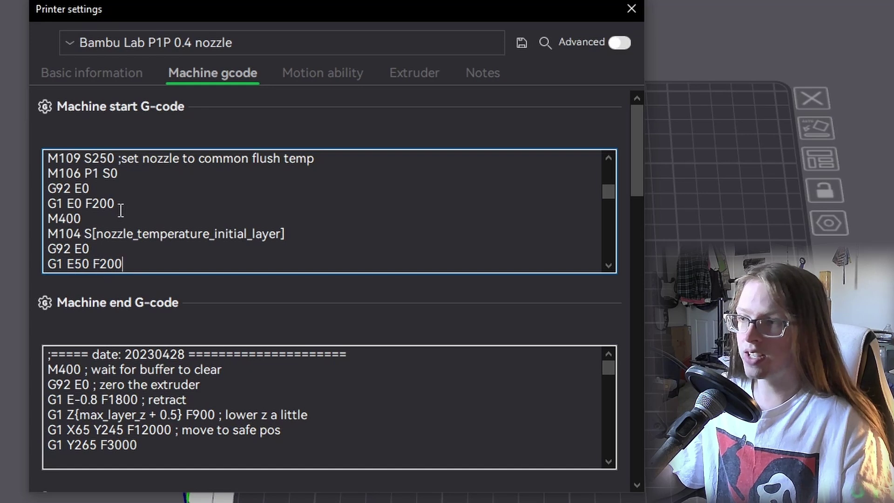
{"action": "left_click_drag", "start_coordinate": [133, 264], "coordinate": [159, 218]}
{"action": "scroll", "coordinate": [212, 211], "scroll_direction": "up", "scroll_amount": 1}
{"action": "scroll", "coordinate": [211, 210], "scroll_direction": "up", "scroll_amount": 1}
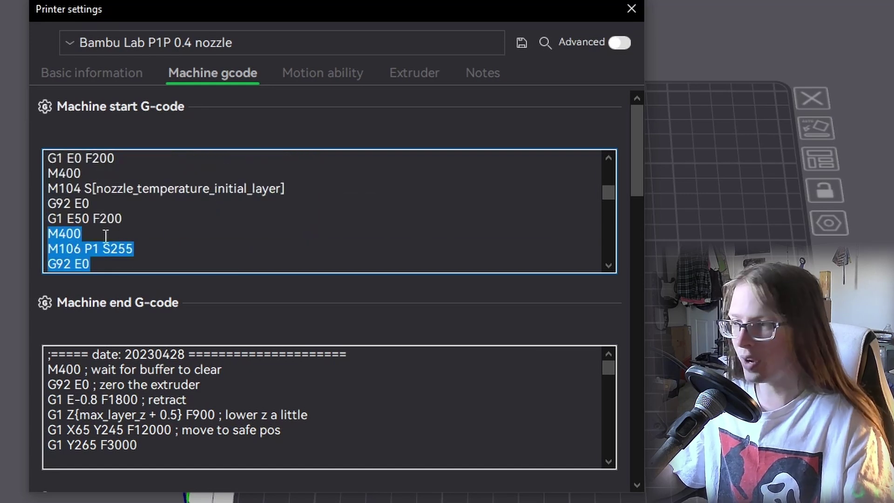
{"action": "left_click", "coordinate": [106, 233]}
{"action": "scroll", "coordinate": [311, 215], "scroll_direction": "up", "scroll_amount": 1}
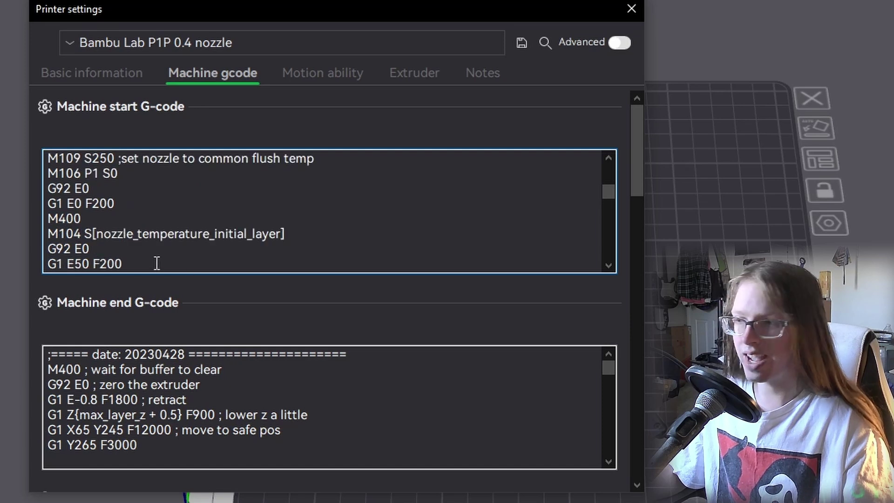
{"action": "left_click_drag", "start_coordinate": [139, 263], "coordinate": [46, 264]}
Delete the 5 in the second purge line so it reads G1 E0 F200
{"action": "left_click", "coordinate": [123, 262]}
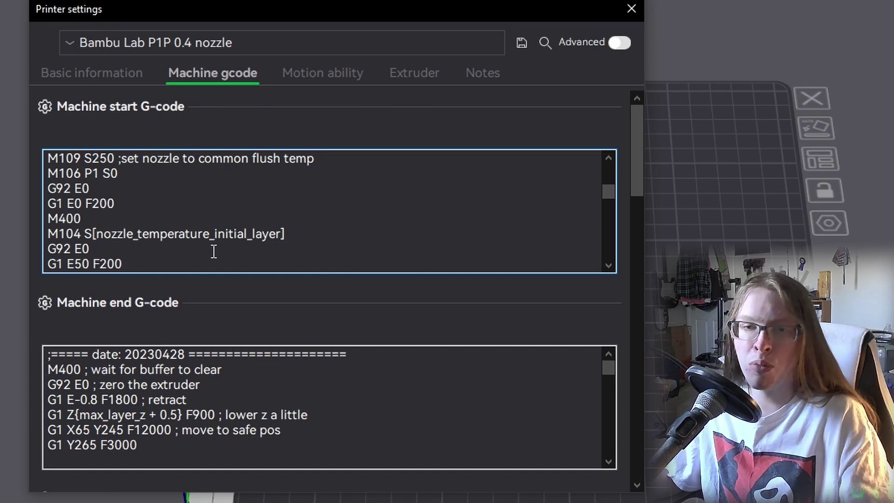
{"action": "key", "text": "Left"}
{"action": "key", "text": "Left"}
{"action": "key", "text": "Left"}
{"action": "key", "text": "Left"}
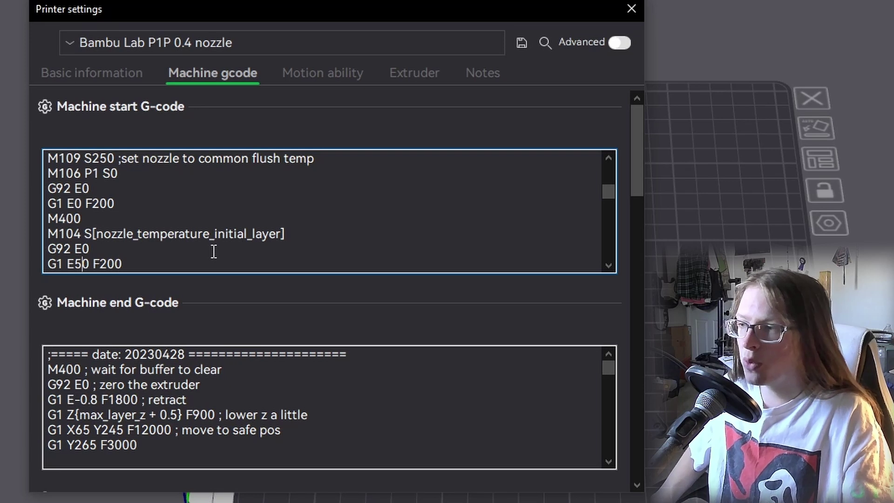
{"action": "key", "text": "BackSpace"}
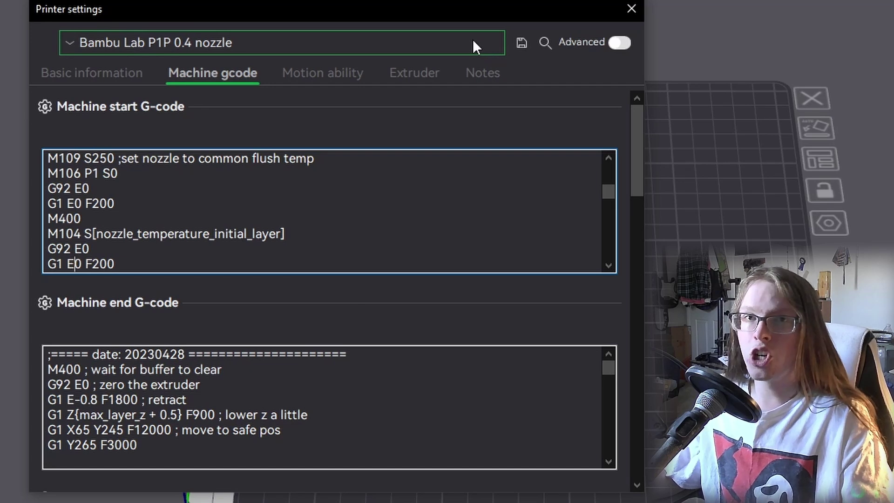
Save the edited settings as user preset 'Bambu Lab P1P 0.4 nozzle - no Flush'
{"action": "left_click", "coordinate": [521, 43]}
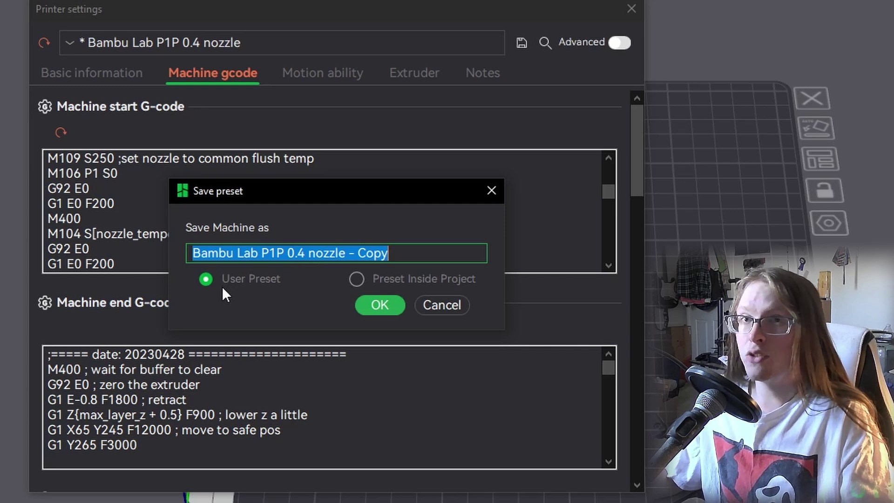
{"action": "left_click", "coordinate": [429, 258]}
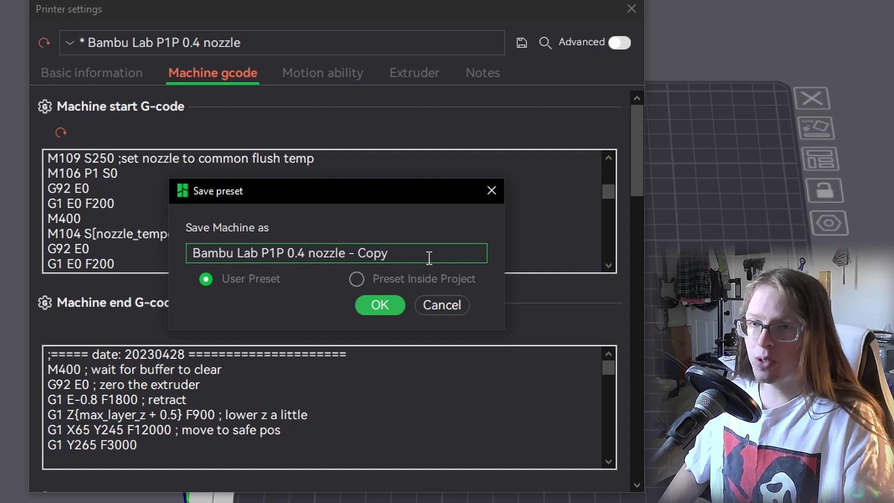
{"action": "key", "text": "BackSpace"}
{"action": "key", "text": "BackSpace"}
{"action": "key", "text": "BackSpace"}
{"action": "key", "text": "BackSpace"}
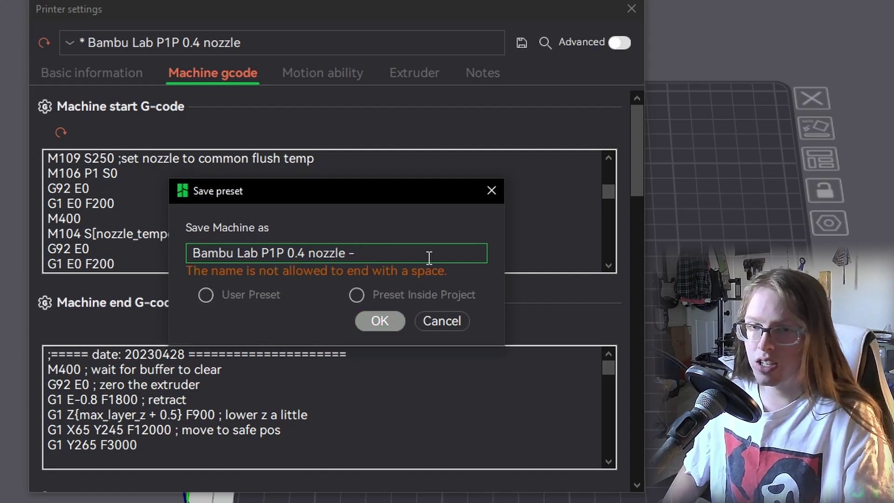
{"action": "type", "text": "o Flush"}
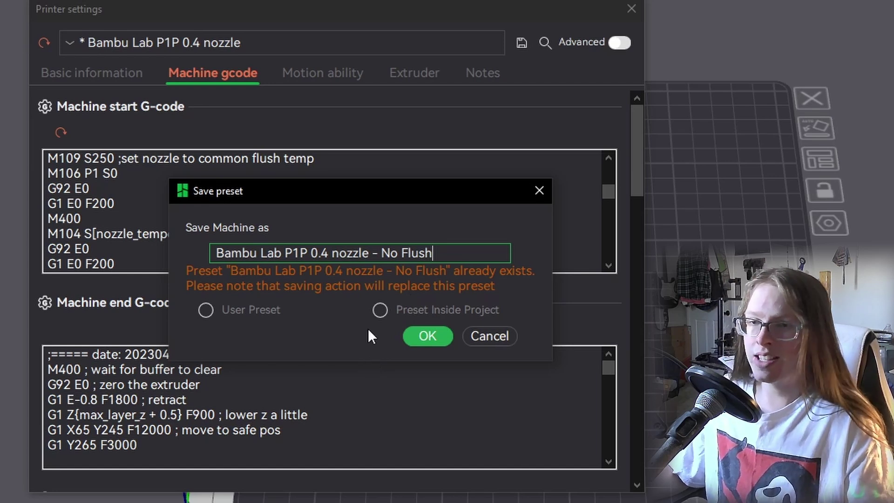
{"action": "left_click", "coordinate": [390, 253]}
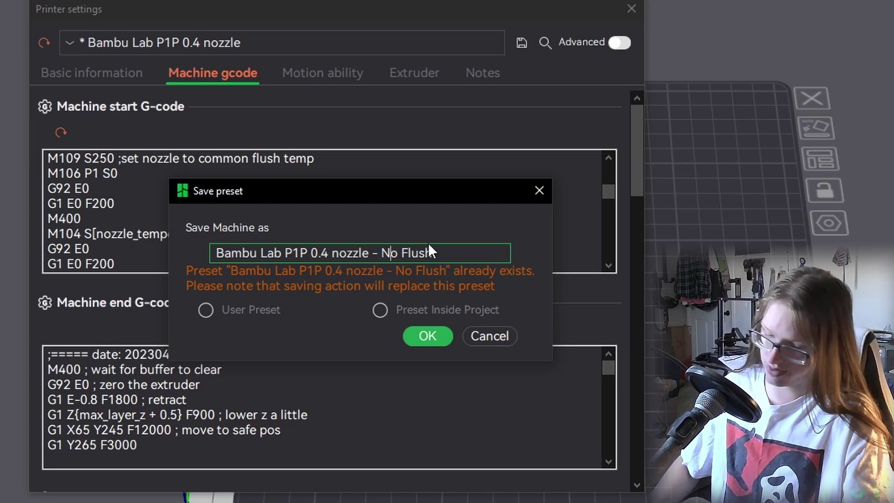
{"action": "key", "text": "BackSpace"}
{"action": "type", "text": "n"}
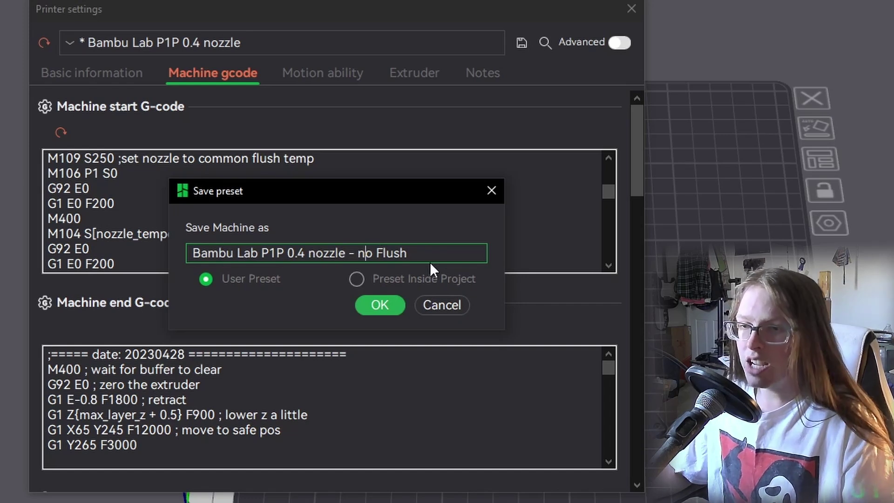
{"action": "left_click", "coordinate": [379, 306]}
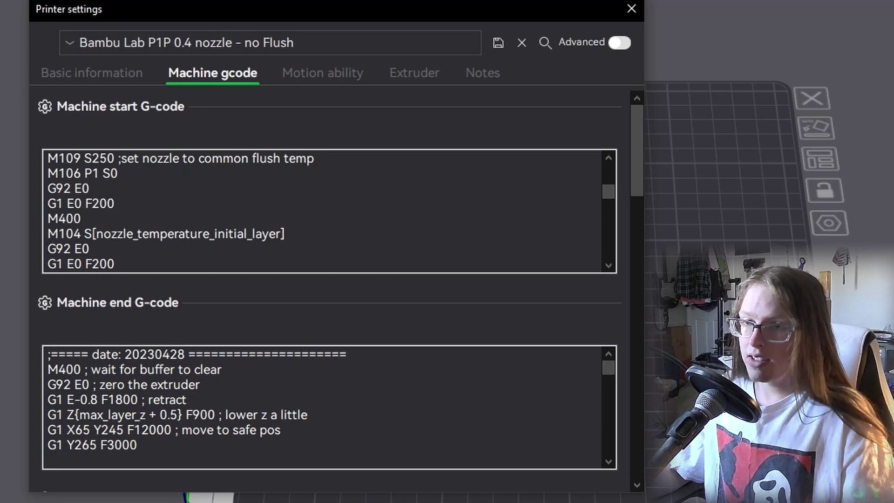
Close Printer settings and confirm 'no Flush' is selected in the printer preset list
{"action": "left_click", "coordinate": [633, 9]}
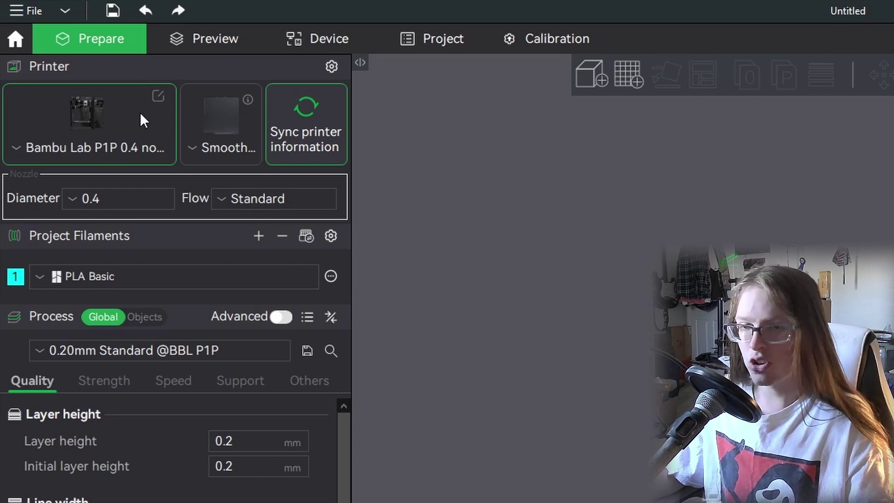
{"action": "left_click", "coordinate": [141, 114]}
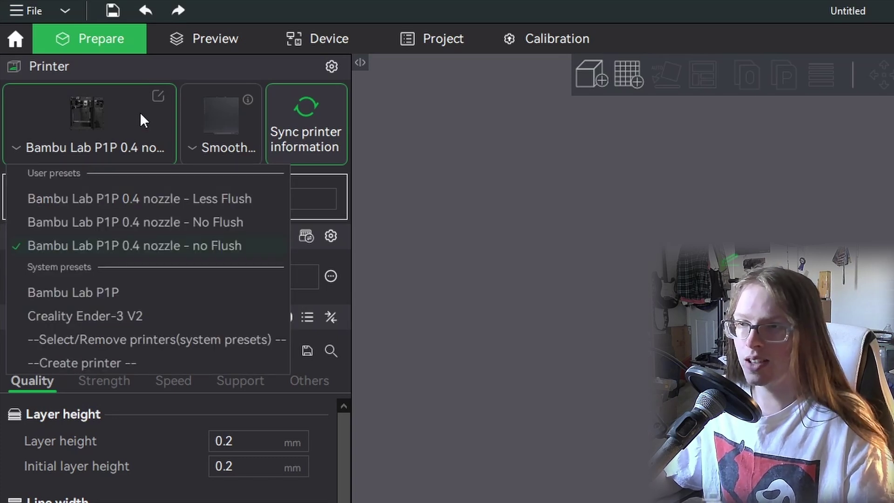